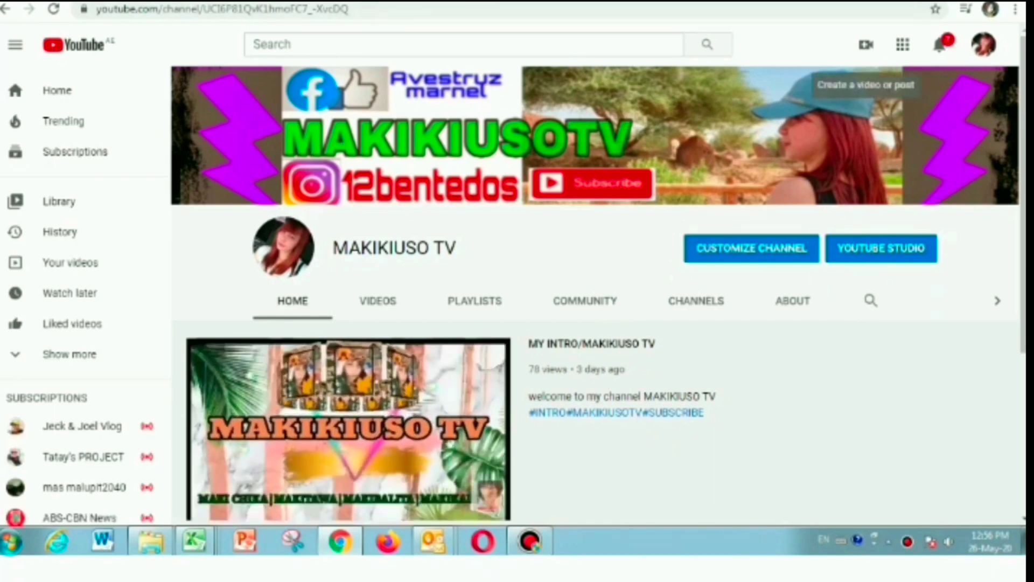
Begin a video upload from the Create menu and bring up the file picker with SELECT FILES
{"action": "left_click", "coordinate": [866, 44]}
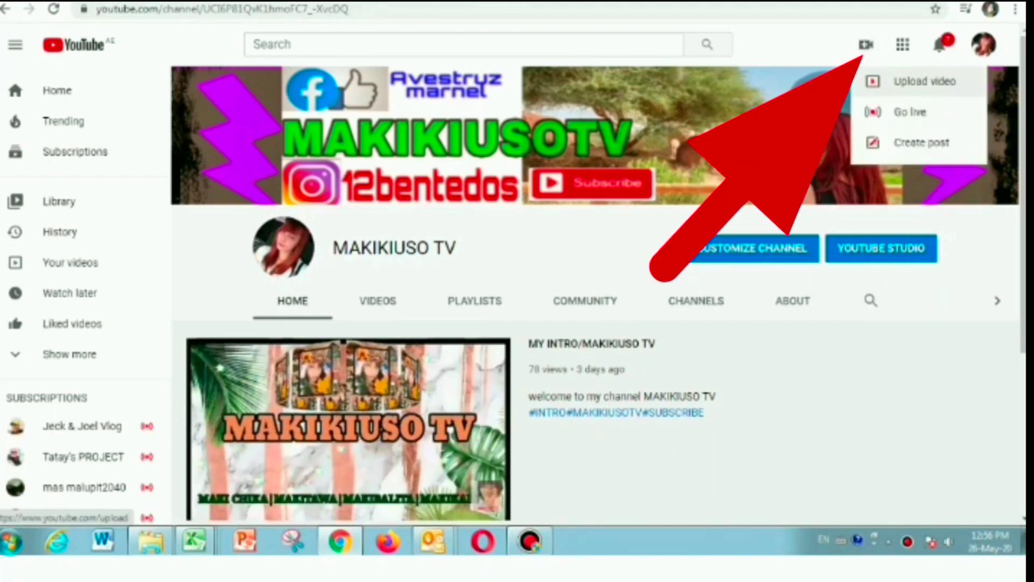
{"action": "left_click", "coordinate": [925, 80]}
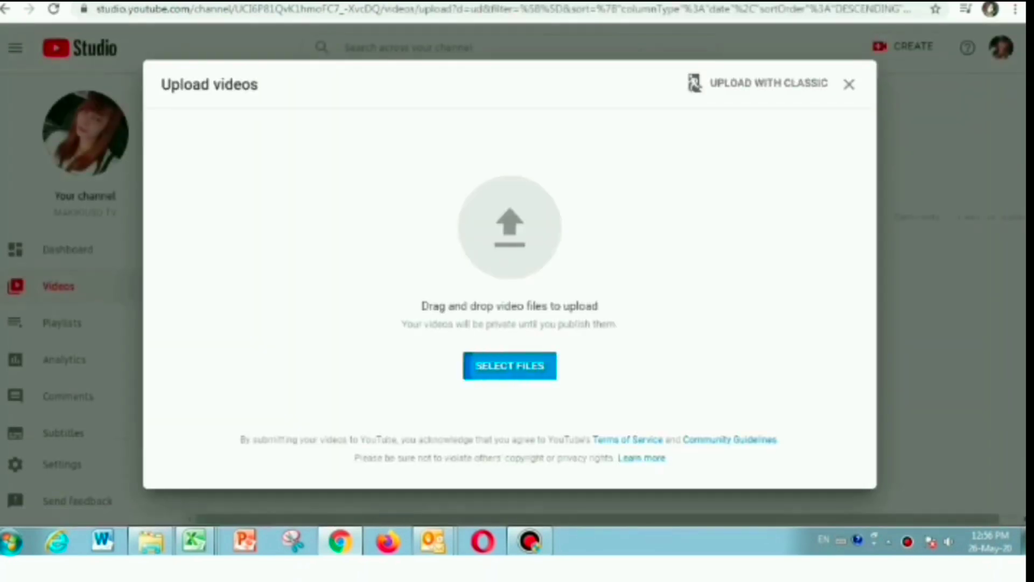
{"action": "left_click", "coordinate": [509, 366]}
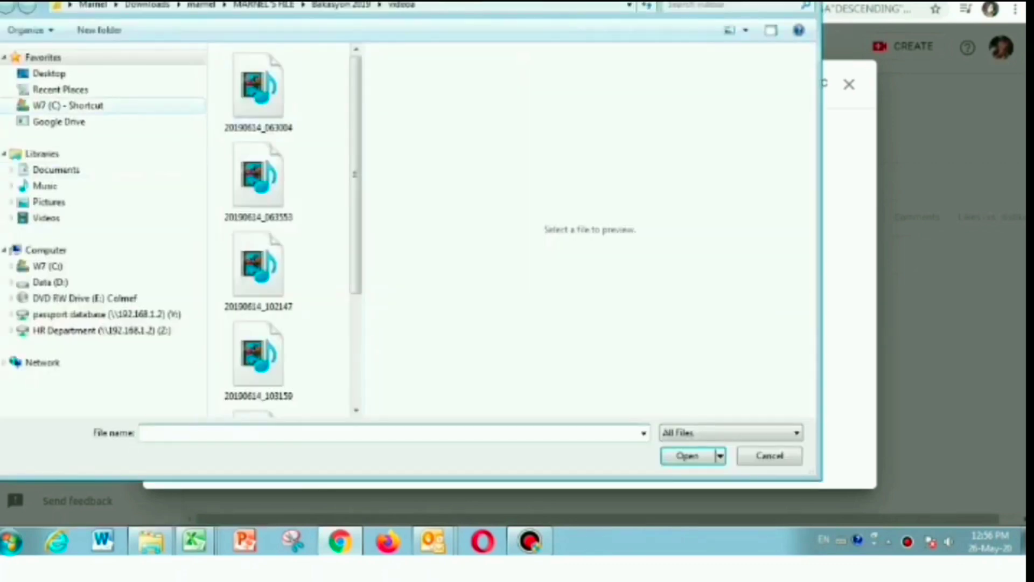
Preview clips in the videos folder, then open 20190614_103159 for upload
{"action": "scroll", "coordinate": [286, 229], "scroll_direction": "down", "scroll_amount": 3}
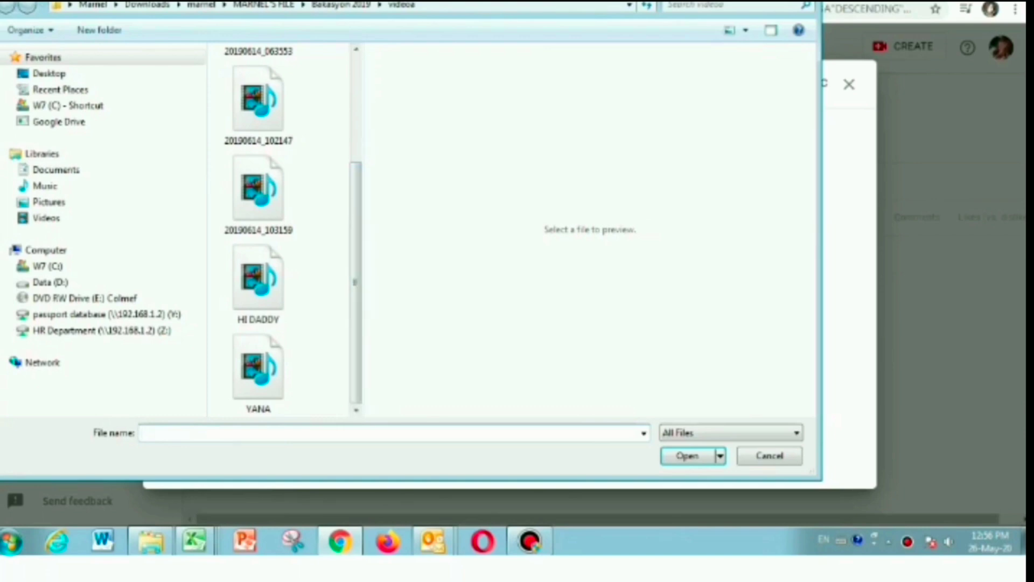
{"action": "scroll", "coordinate": [285, 228], "scroll_direction": "up", "scroll_amount": 3}
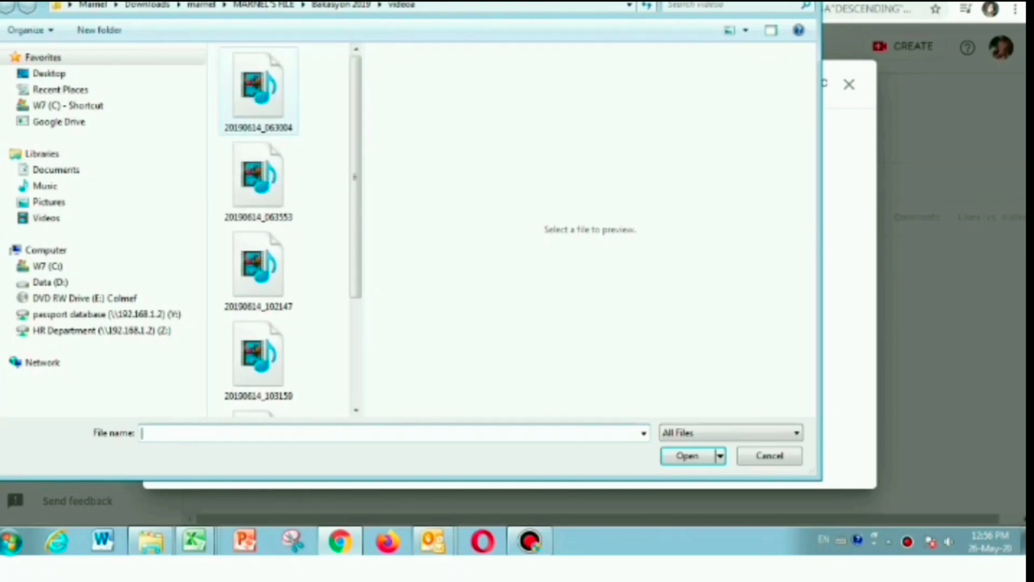
{"action": "left_click", "coordinate": [259, 88]}
{"action": "left_click", "coordinate": [258, 178]}
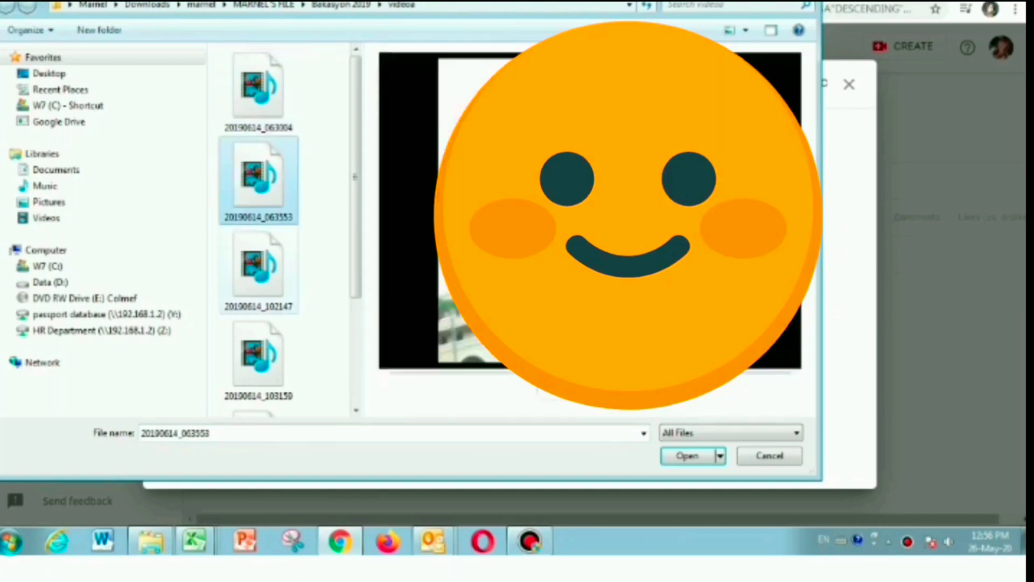
{"action": "left_click", "coordinate": [259, 270]}
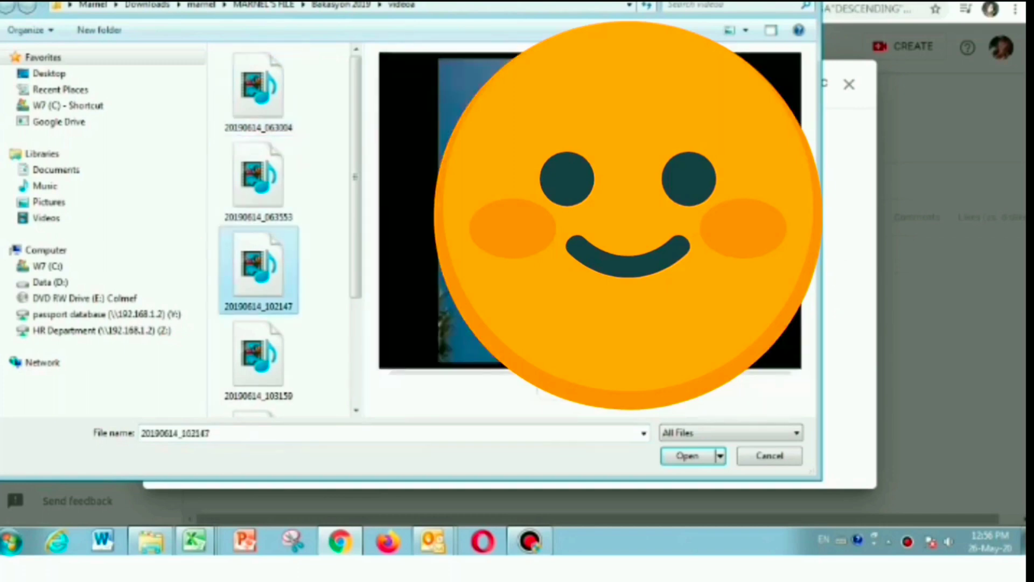
{"action": "scroll", "coordinate": [258, 229], "scroll_direction": "down", "scroll_amount": 1}
{"action": "left_click", "coordinate": [258, 291]}
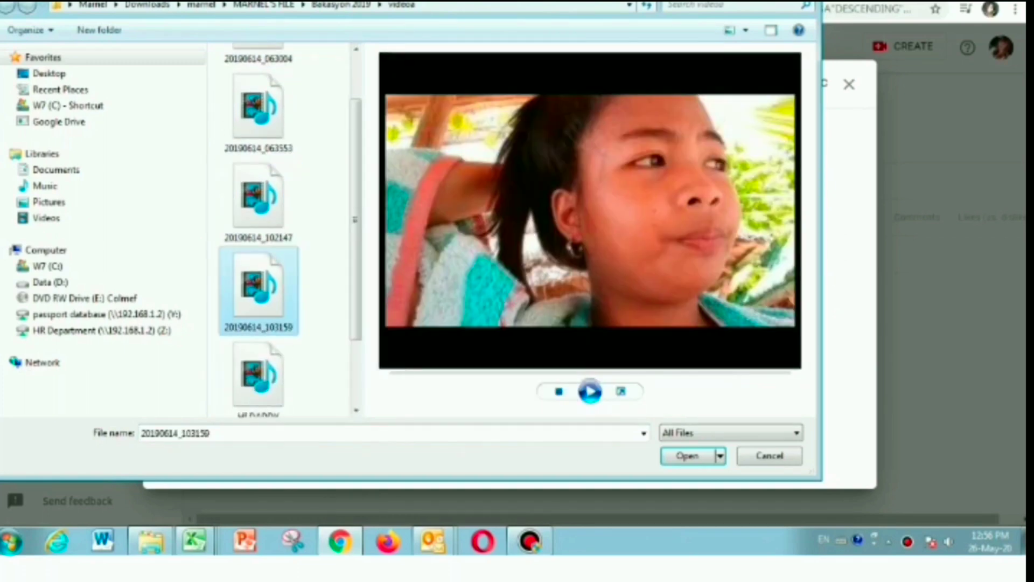
{"action": "key", "text": "Return"}
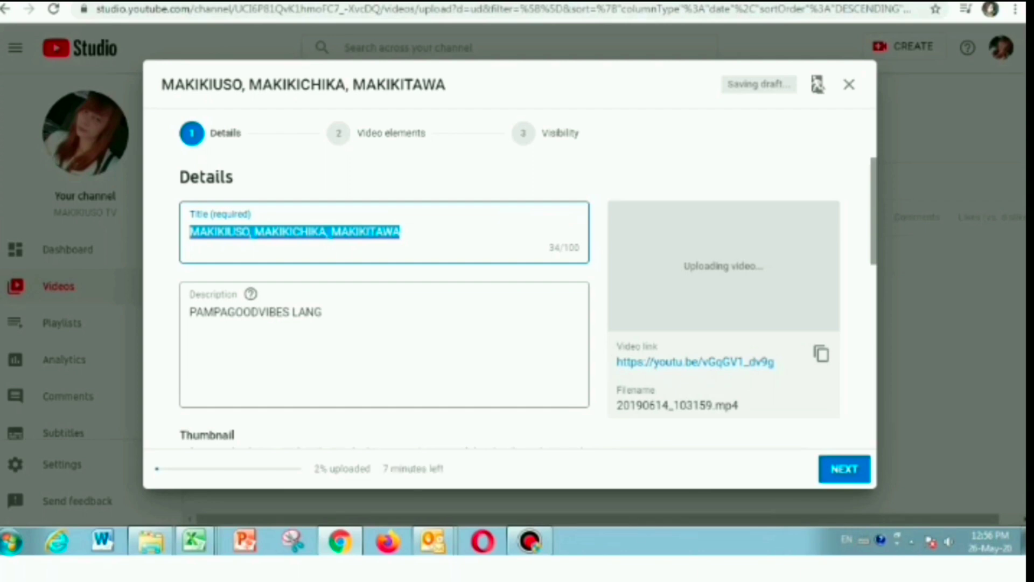
Retitle the video as a vlog naming the creator, ending 'NAINIP SA BEACH KAYA NAG VLOG NA LANG'
{"action": "type", "text": "VLO"}
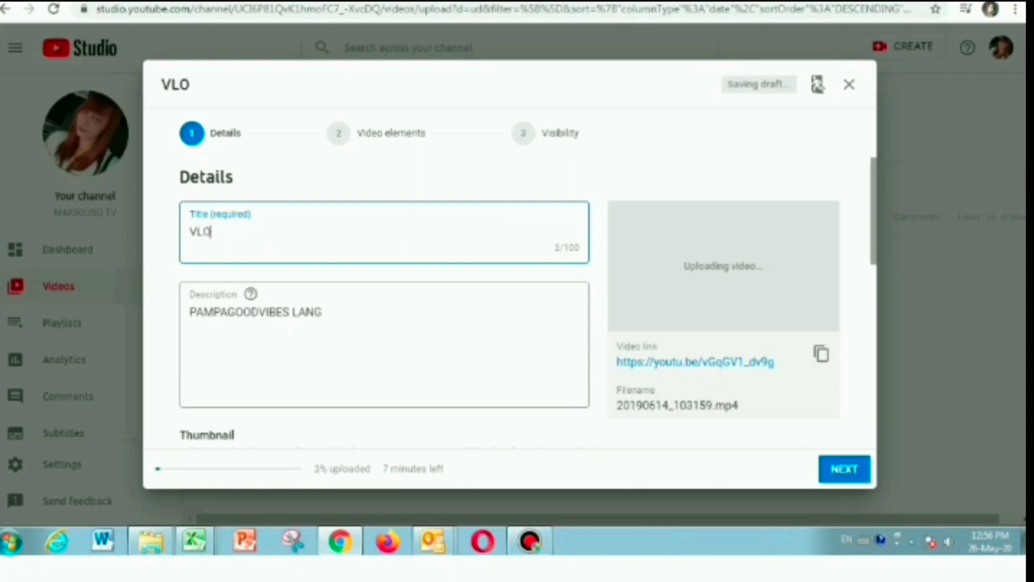
{"action": "key", "text": "BackSpace"}
{"action": "key", "text": "BackSpace"}
{"action": "key", "text": "BackSpace"}
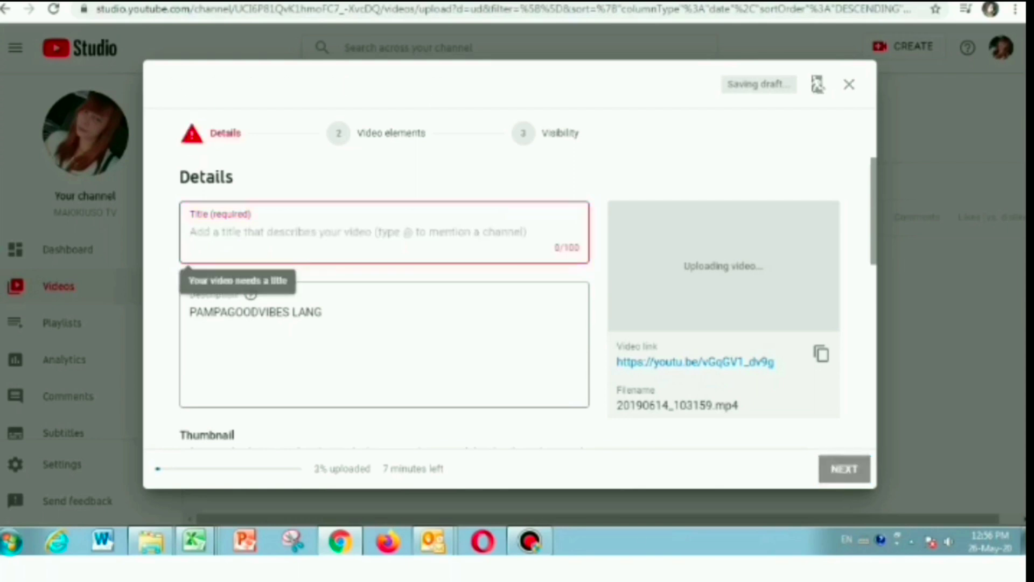
{"action": "type", "text": "VLO"}
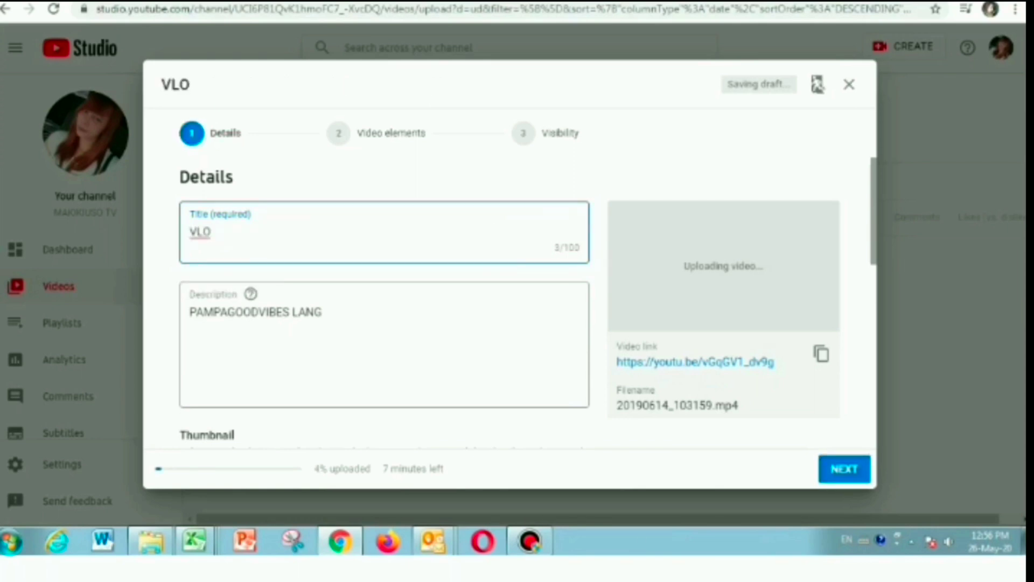
{"action": "type", "text": "G WI"}
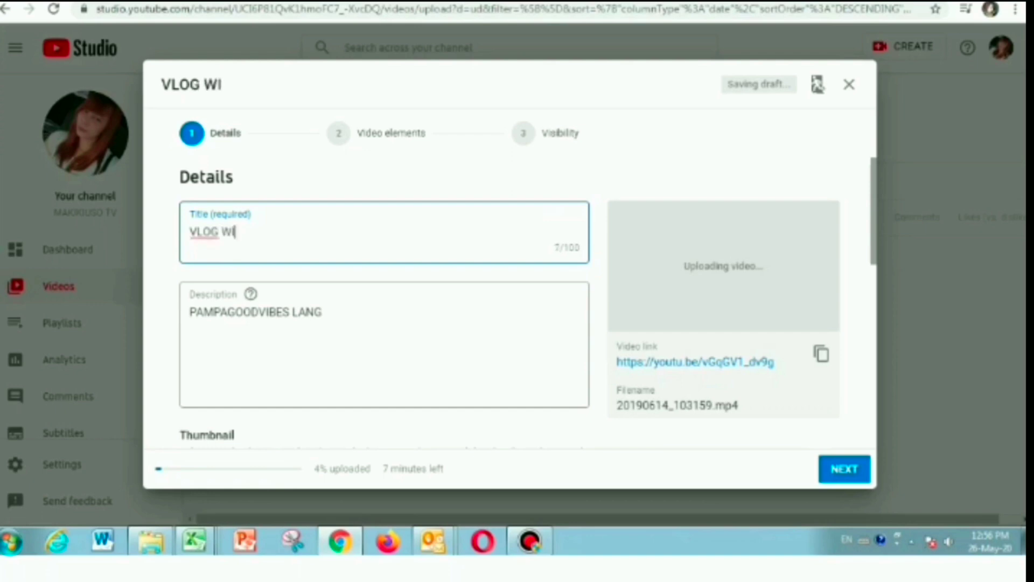
{"action": "type", "text": "TH KIM "}
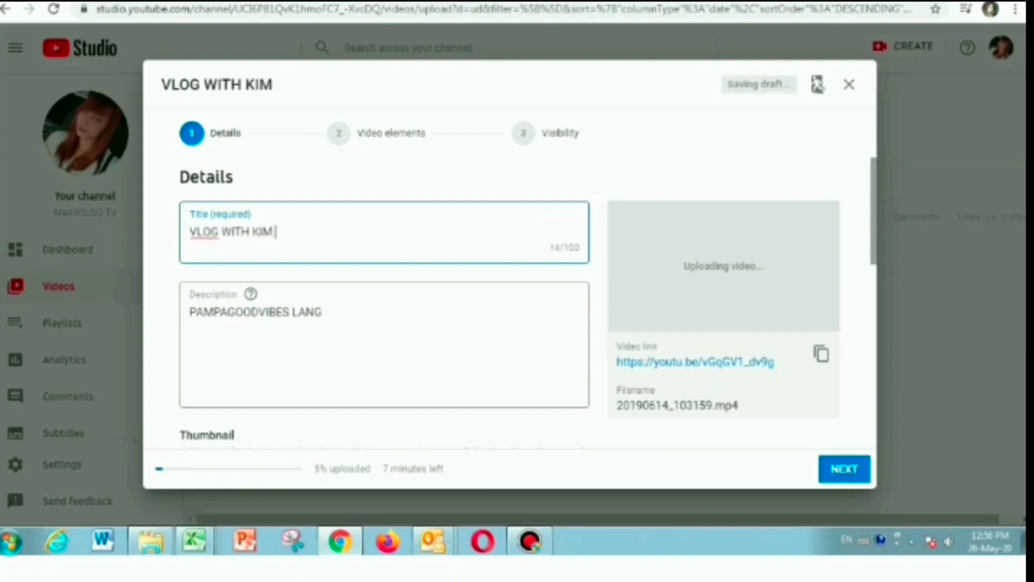
{"action": "type", "text": "HEYLIE"}
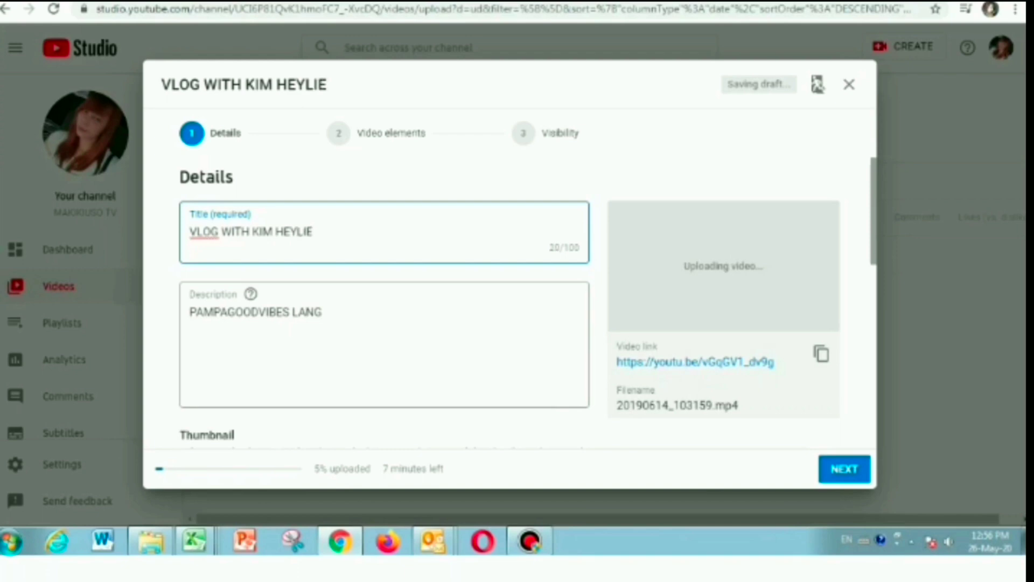
{"action": "type", "text": "/ "}
{"action": "type", "text": "NAIN"}
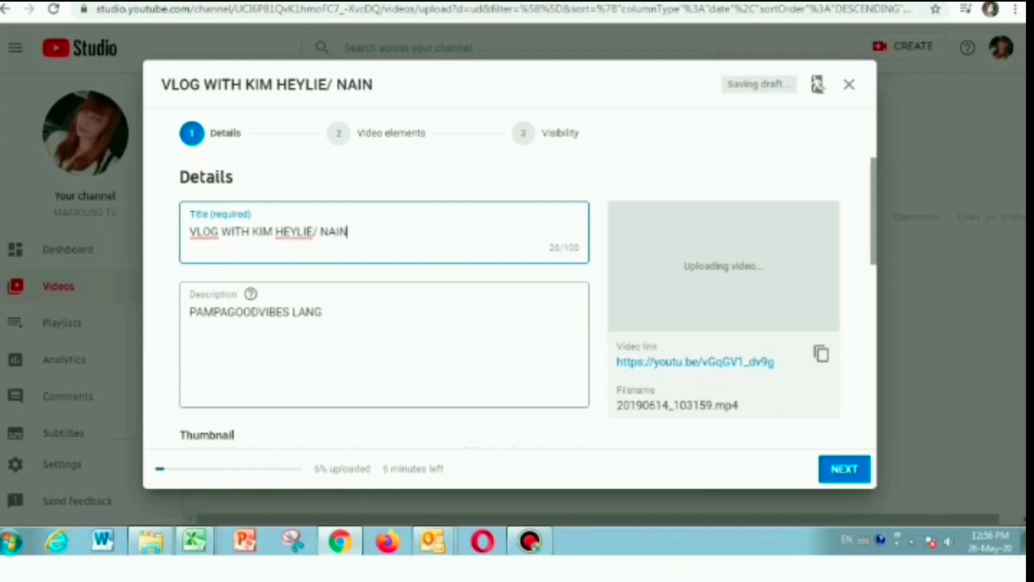
{"action": "type", "text": "IP SA B"}
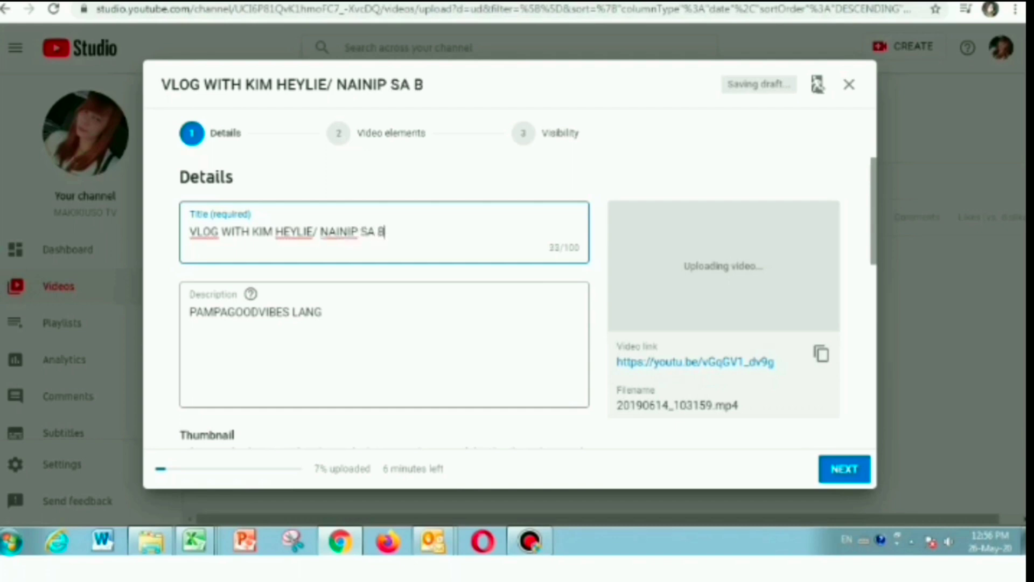
{"action": "type", "text": "EACH KA"}
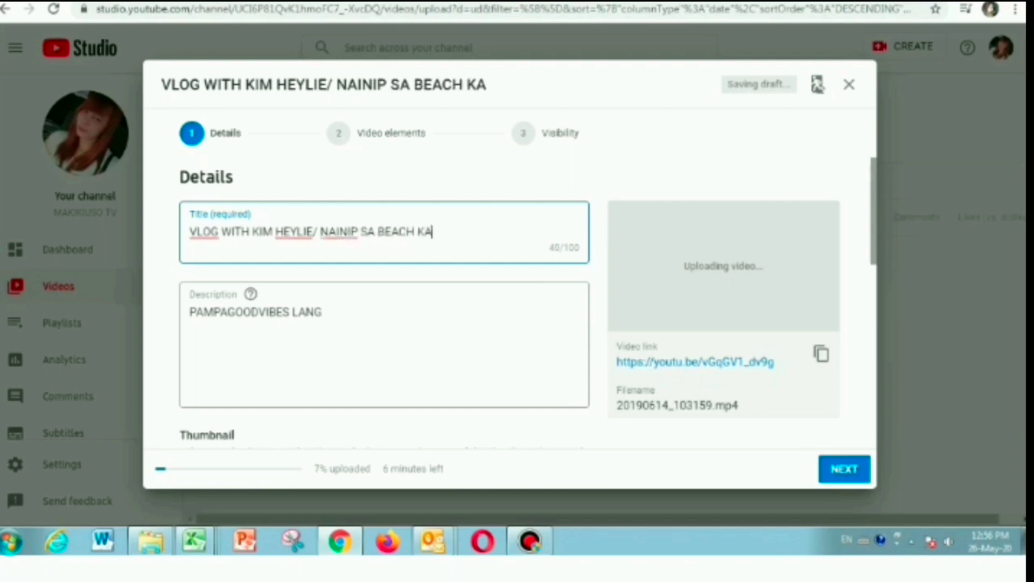
{"action": "type", "text": "YA NAG"}
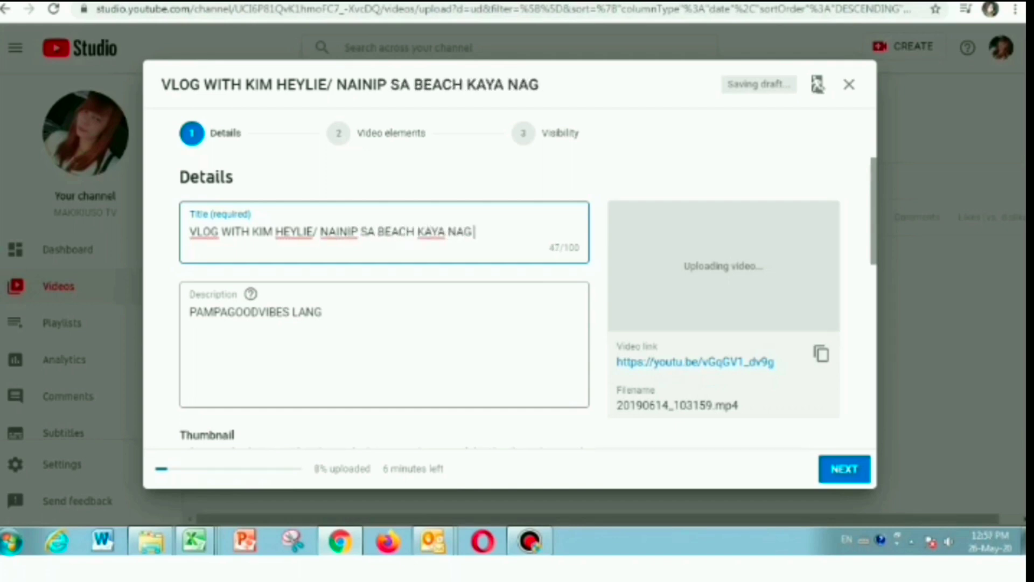
{"action": "type", "text": " VLOG NA LAN"}
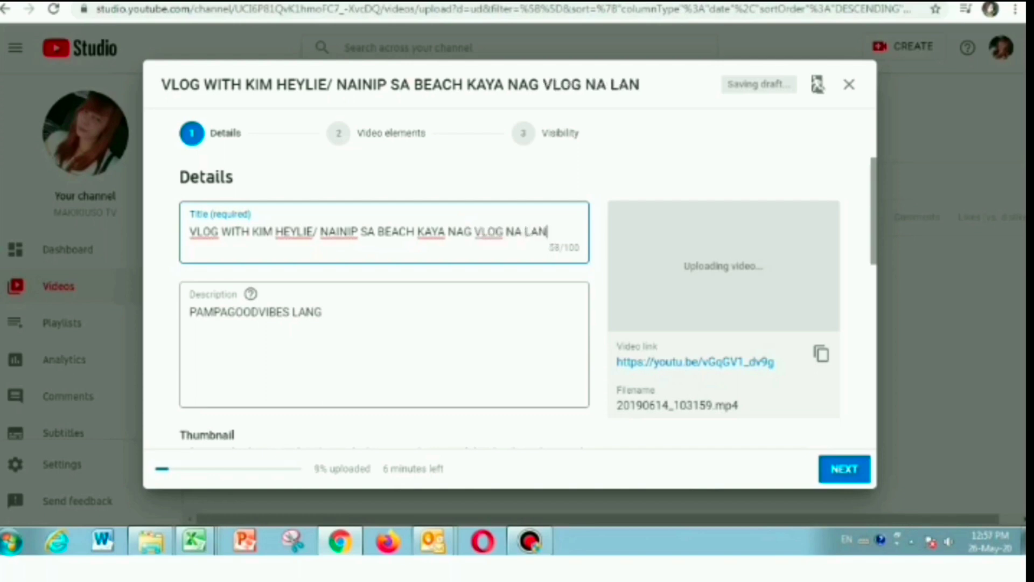
{"action": "type", "text": "G"}
Replace the old description with 'WELCOME TO MY CHANNEL MAKIKIUSO TV'
{"action": "left_click_drag", "start_coordinate": [190, 311], "coordinate": [322, 312]}
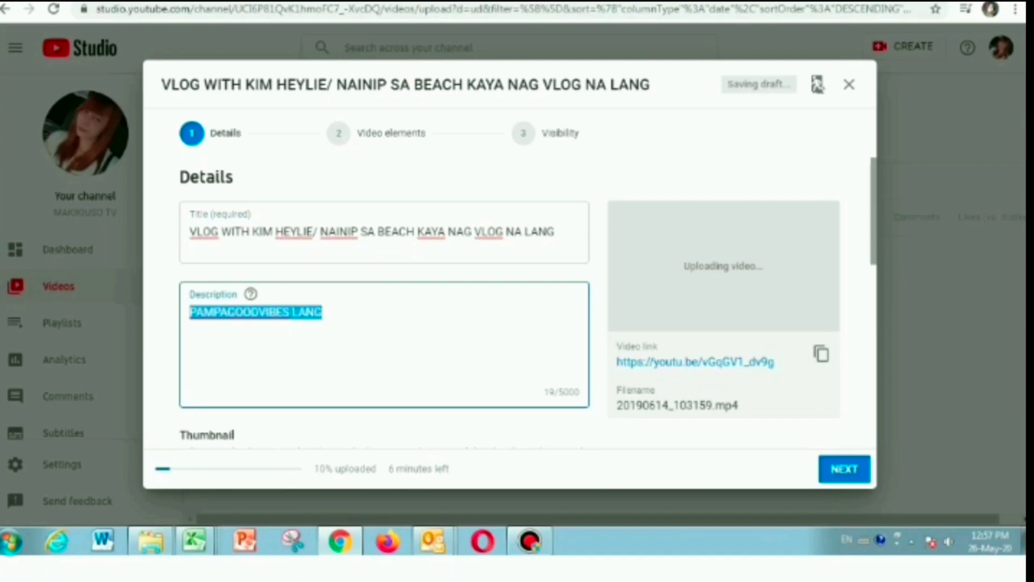
{"action": "type", "text": "WELCOME TO M"}
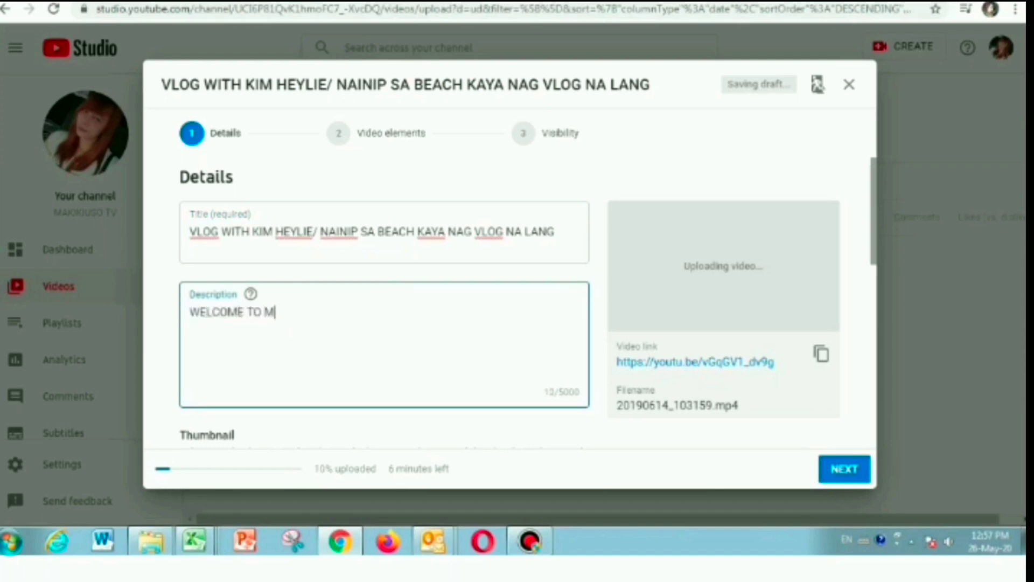
{"action": "type", "text": "Y CHANNEL MA"}
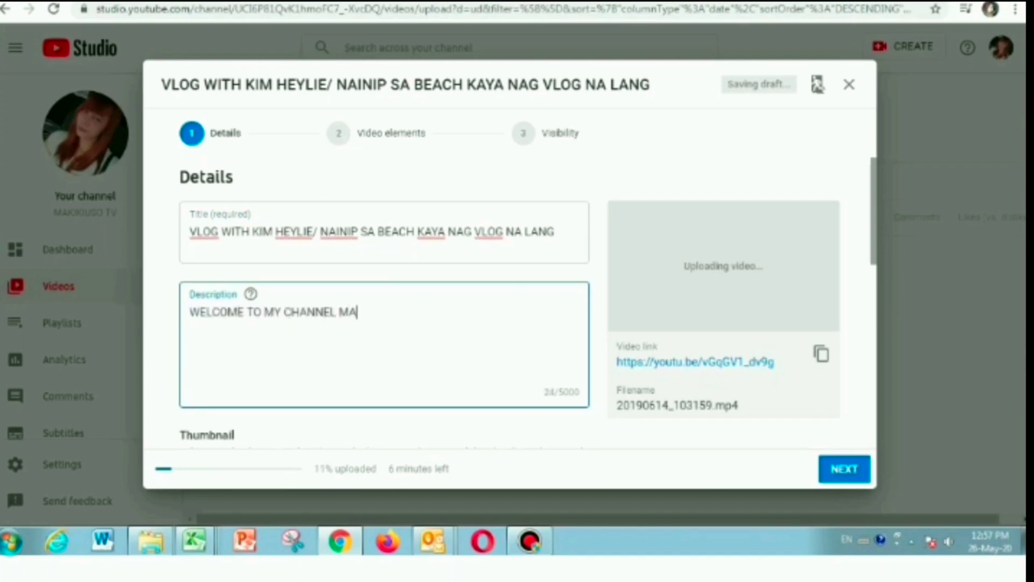
{"action": "type", "text": "KIKIUSO T"}
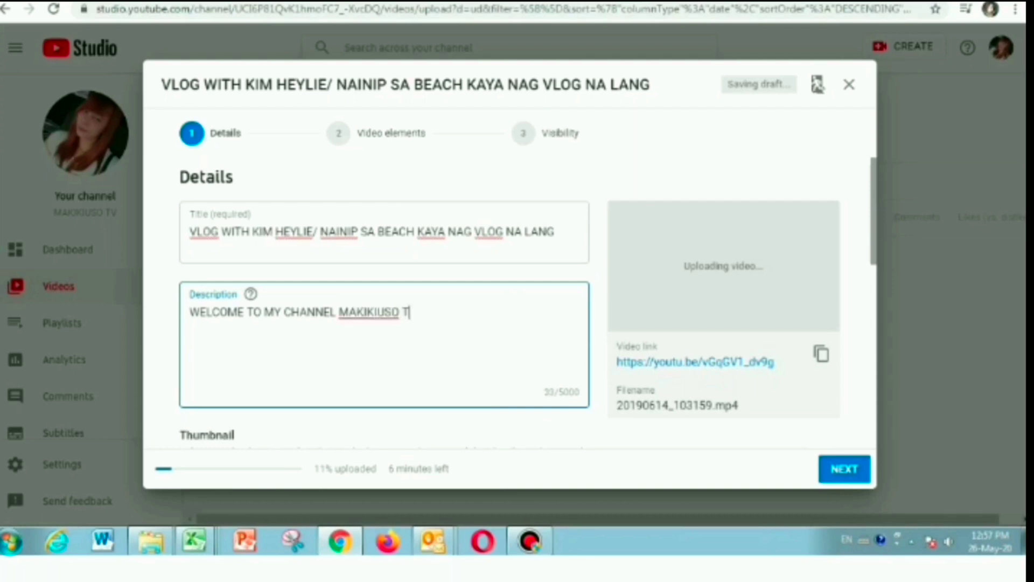
{"action": "type", "text": "V"}
{"action": "scroll", "coordinate": [509, 301], "scroll_direction": "down", "scroll_amount": 4}
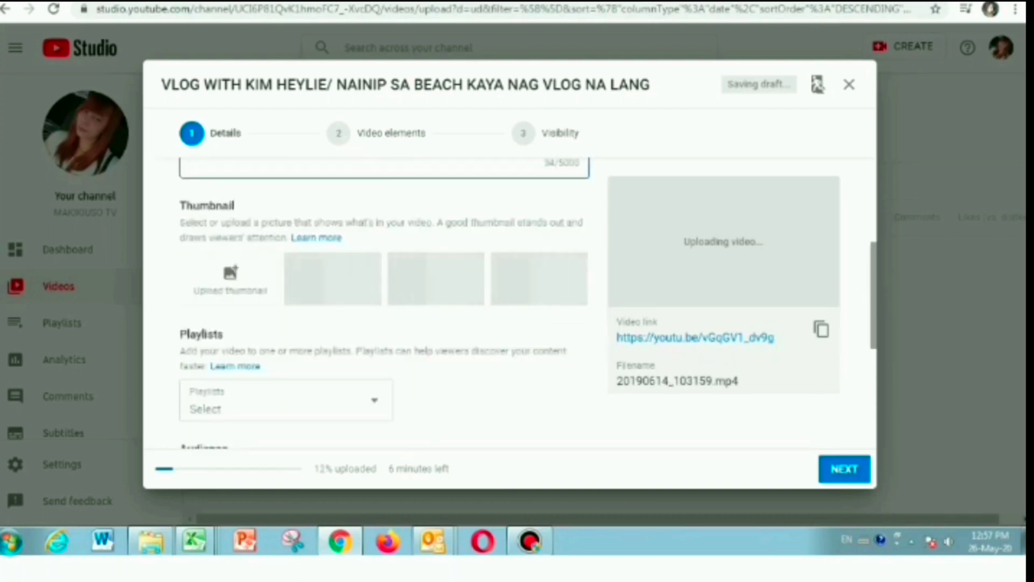
Leave the Playlists dropdown without choosing a playlist and continue to Video elements
{"action": "left_click", "coordinate": [285, 399]}
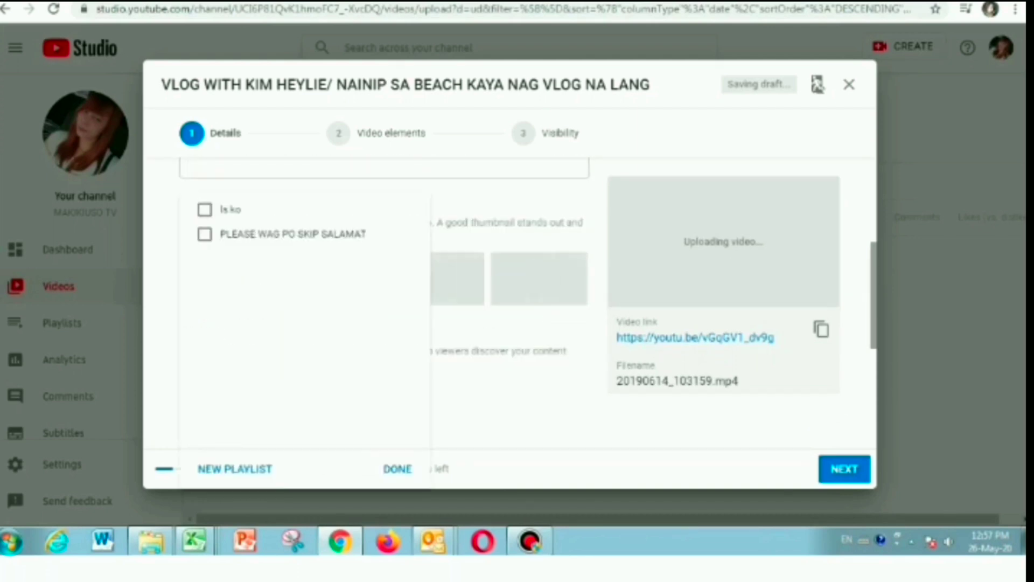
{"action": "left_click", "coordinate": [397, 468]}
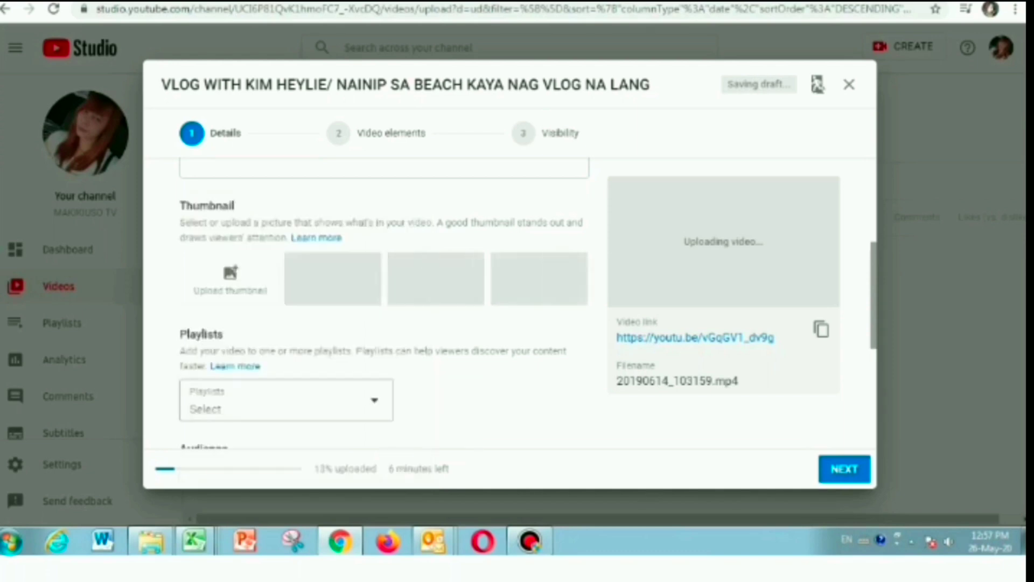
{"action": "scroll", "coordinate": [377, 301], "scroll_direction": "down", "scroll_amount": 3}
{"action": "scroll", "coordinate": [377, 302], "scroll_direction": "down", "scroll_amount": 2}
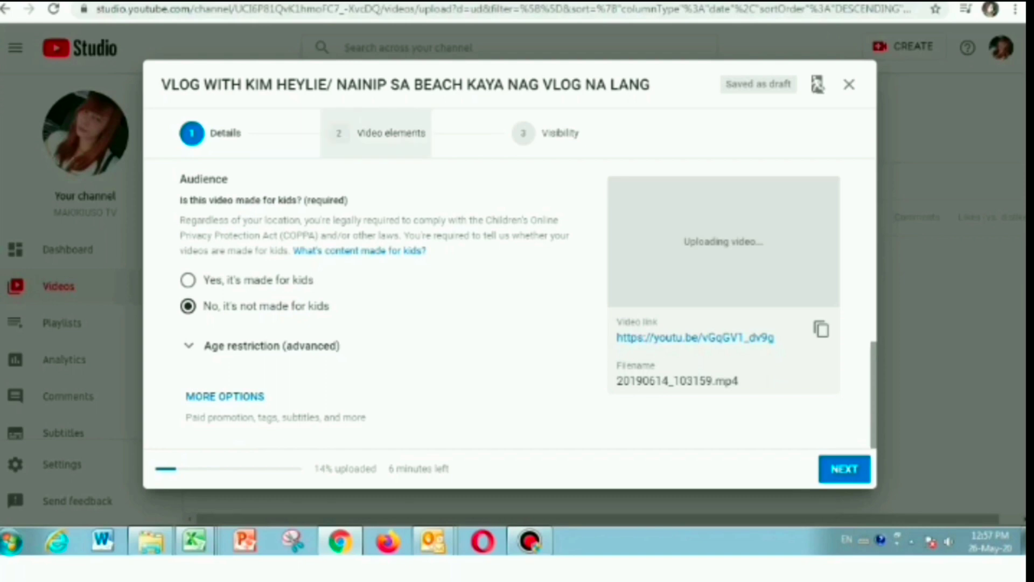
{"action": "left_click", "coordinate": [375, 132]}
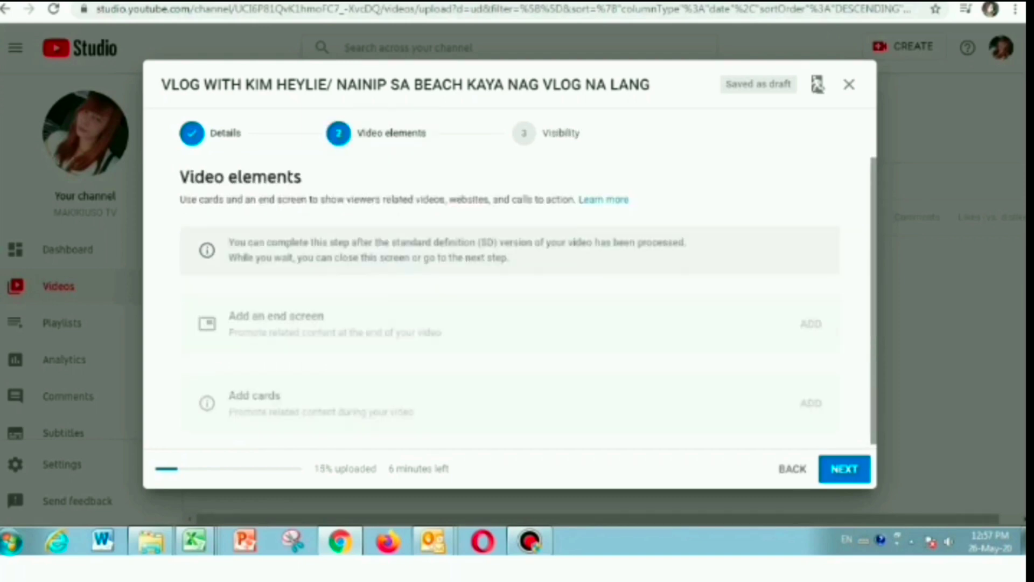
Set the beach vlog's visibility to Unlisted and save the upload
{"action": "left_click", "coordinate": [545, 132]}
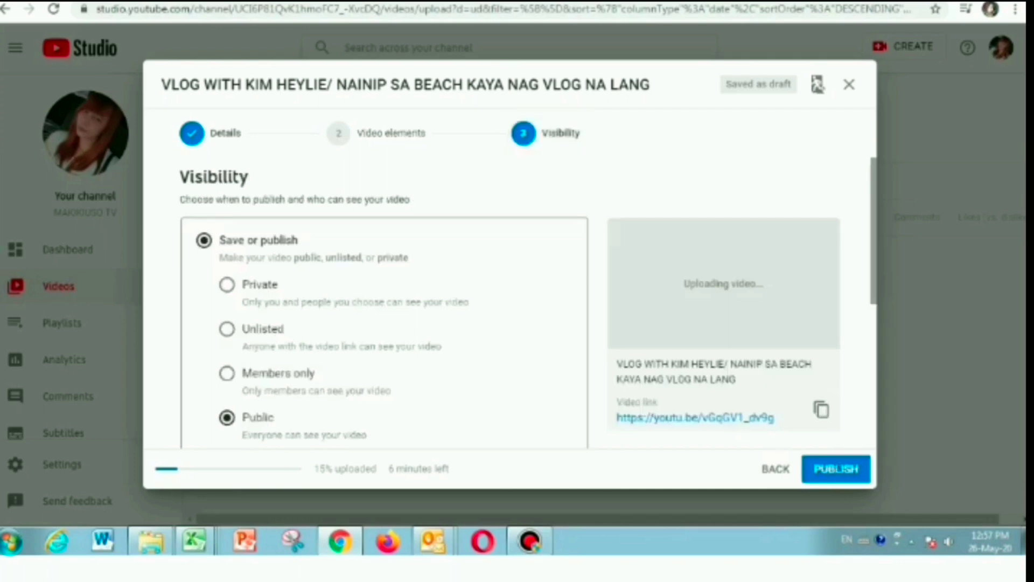
{"action": "left_click", "coordinate": [227, 328]}
{"action": "scroll", "coordinate": [377, 323], "scroll_direction": "down", "scroll_amount": 5}
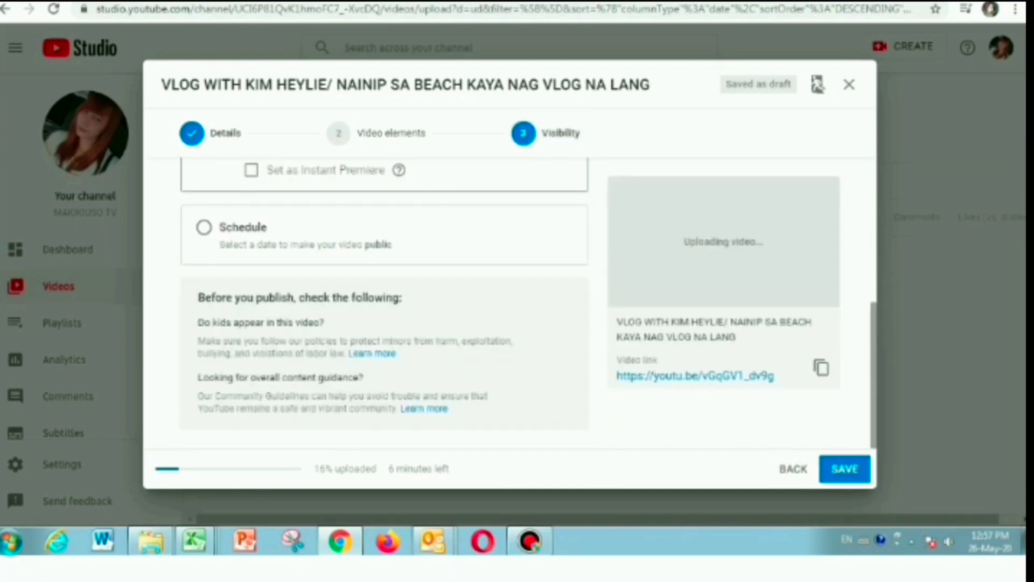
{"action": "left_click", "coordinate": [844, 469]}
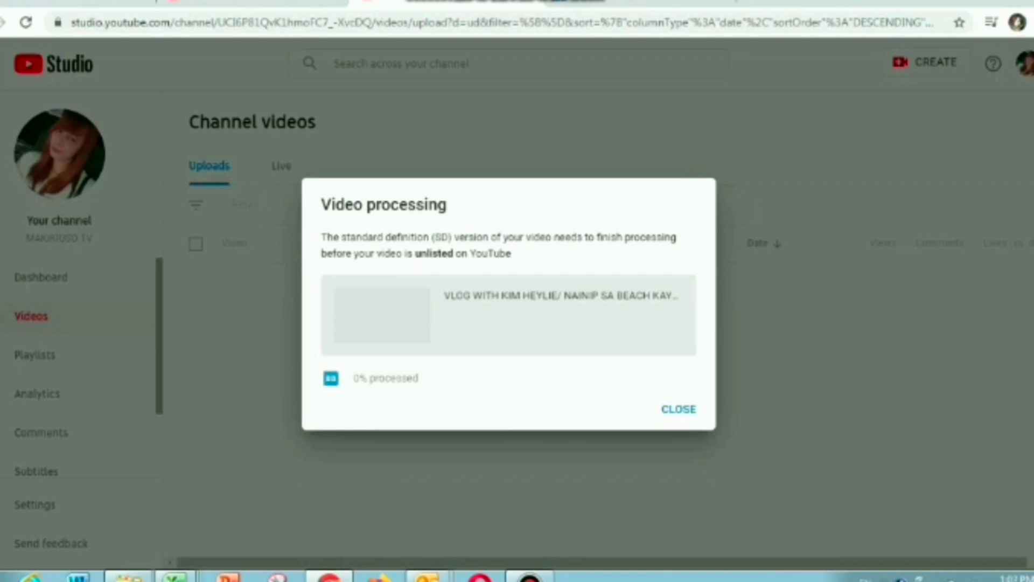
Close the Video processing notice to get back to the Channel videos list
{"action": "left_click", "coordinate": [679, 408]}
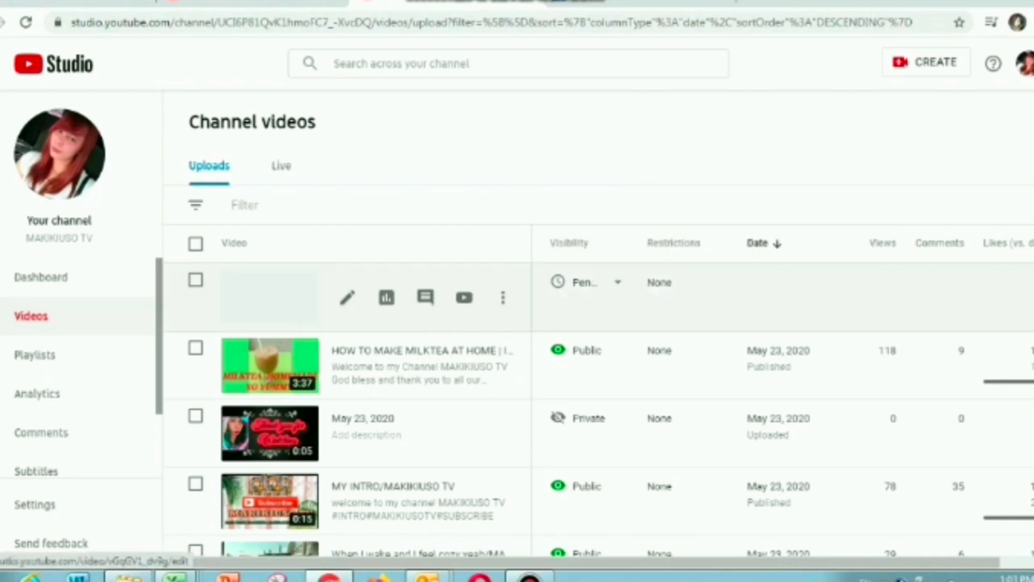
Open Video details for the pending beach vlog with its pencil icon and scroll through them
{"action": "left_click", "coordinate": [347, 297]}
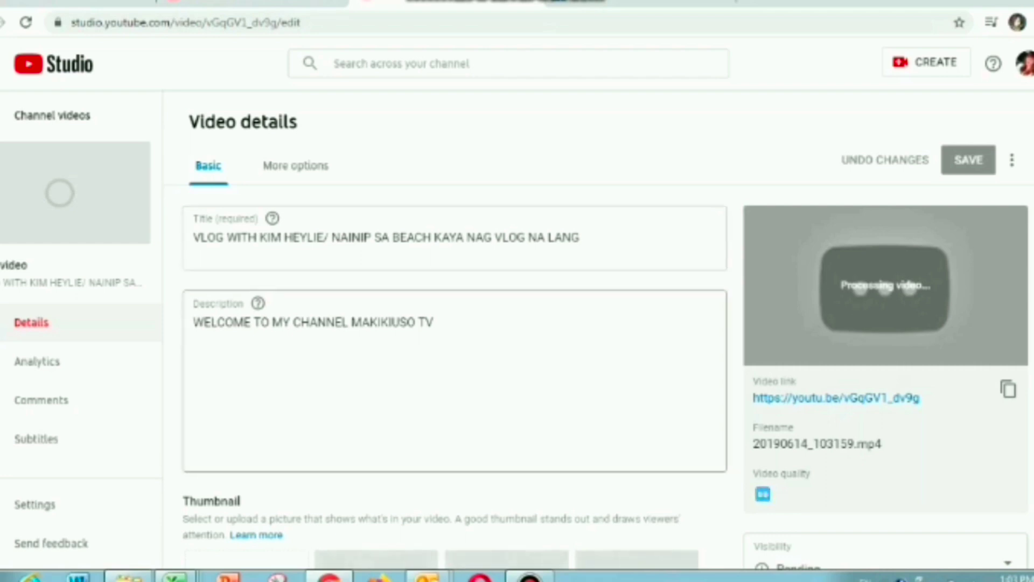
{"action": "scroll", "coordinate": [455, 323], "scroll_direction": "down", "scroll_amount": 2}
{"action": "scroll", "coordinate": [455, 323], "scroll_direction": "down", "scroll_amount": 2}
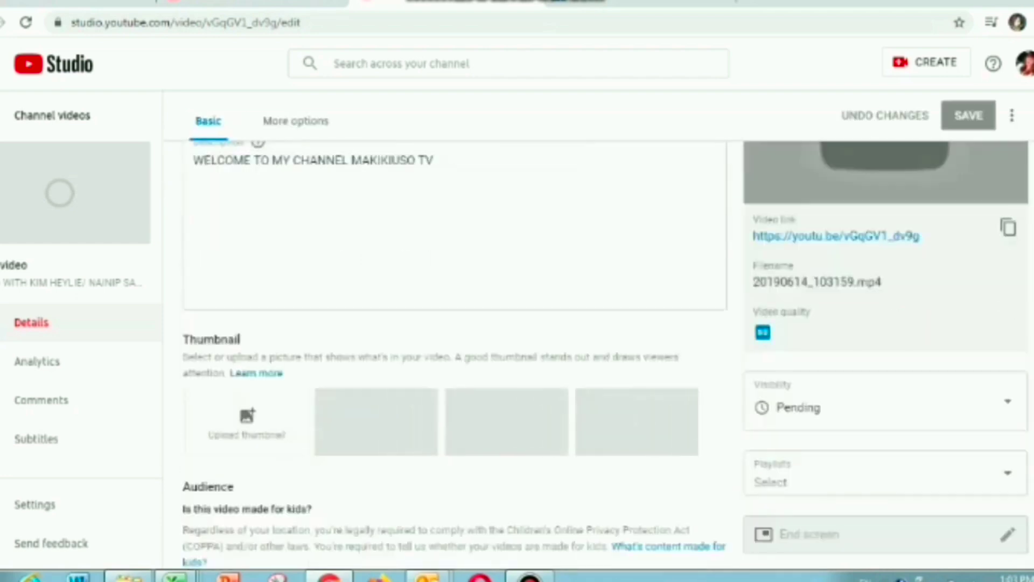
Change visibility to Schedule at 1:30 AM on May 27, 2020, ticking Set as Premiere
{"action": "left_click", "coordinate": [883, 341]}
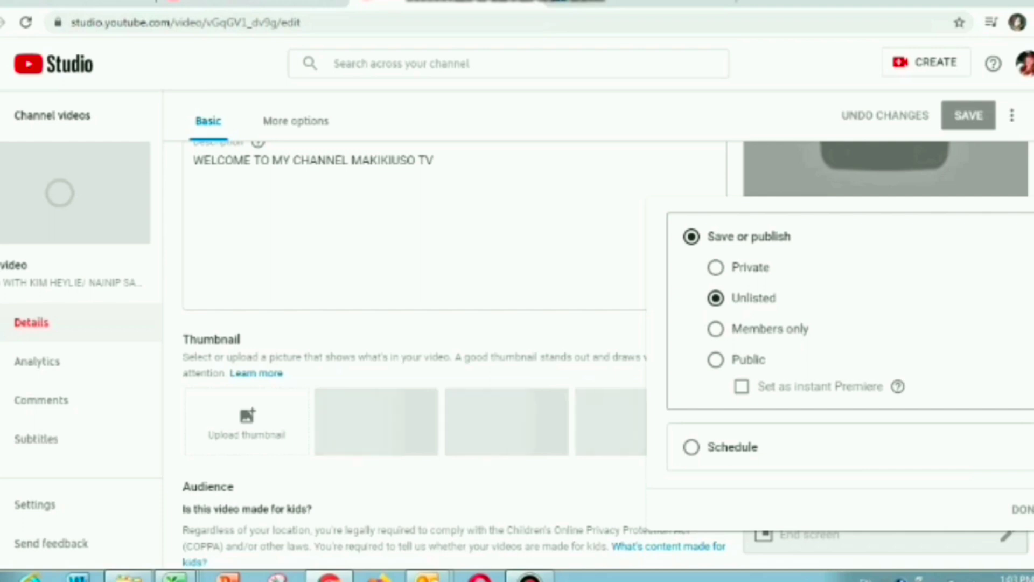
{"action": "left_click", "coordinate": [691, 447]}
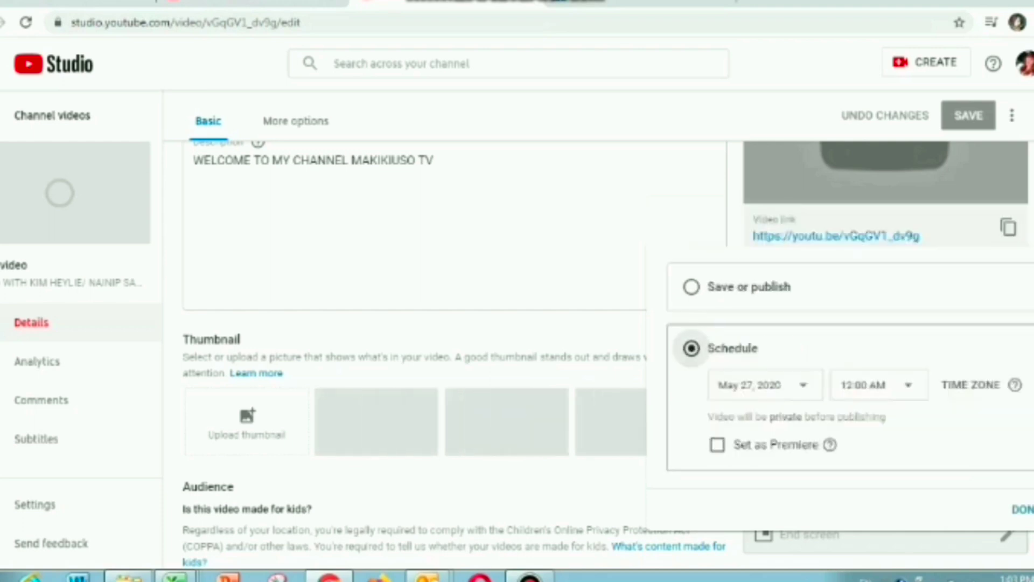
{"action": "left_click", "coordinate": [878, 385]}
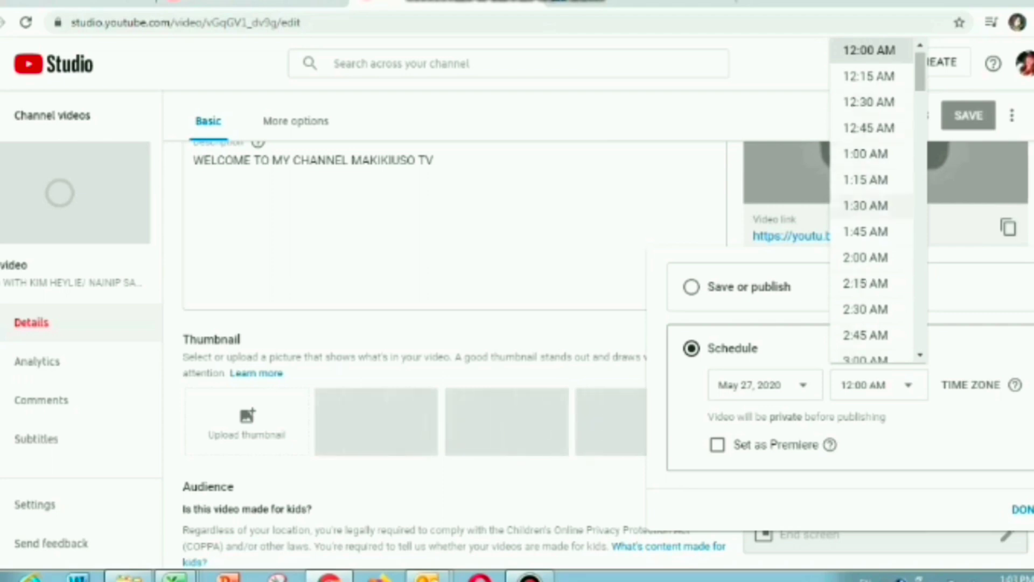
{"action": "left_click", "coordinate": [865, 205]}
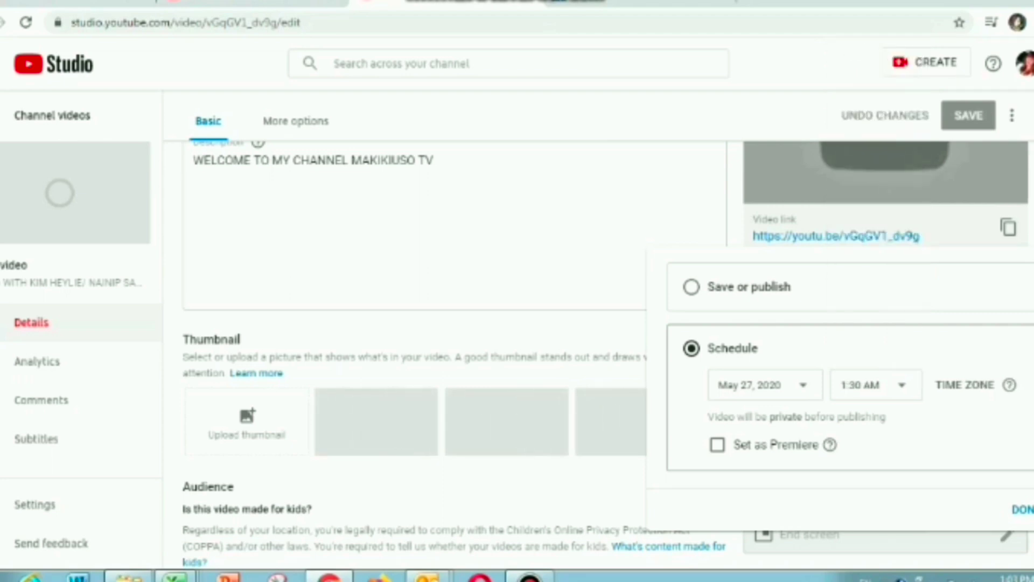
{"action": "left_click", "coordinate": [717, 444]}
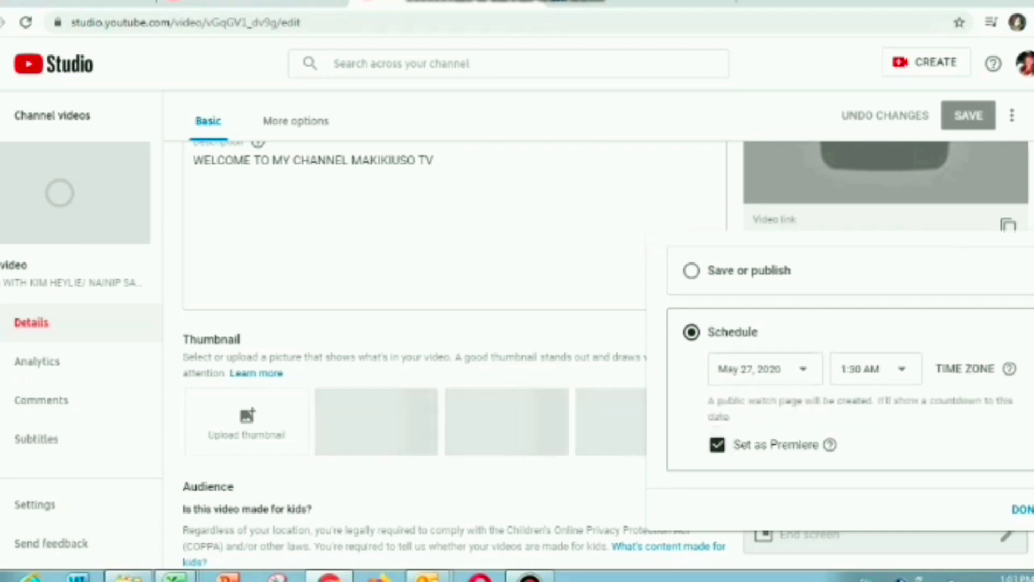
{"action": "left_click", "coordinate": [1021, 509]}
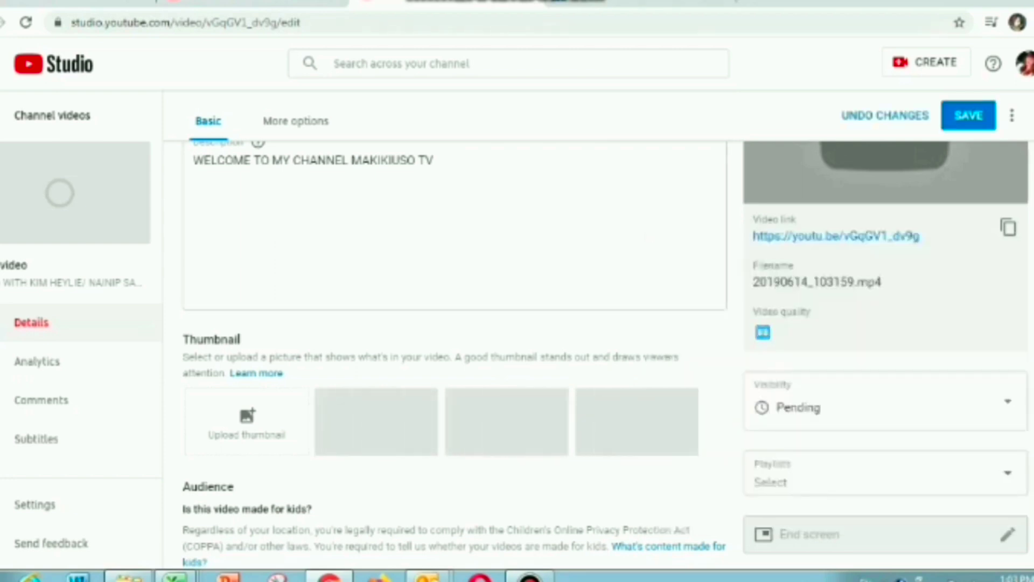
Save the Video details with Ctrl+S so the Premiere schedule is stored
{"action": "scroll", "coordinate": [455, 350], "scroll_direction": "down", "scroll_amount": 5}
{"action": "scroll", "coordinate": [455, 350], "scroll_direction": "up", "scroll_amount": 5}
{"action": "scroll", "coordinate": [455, 350], "scroll_direction": "down", "scroll_amount": 5}
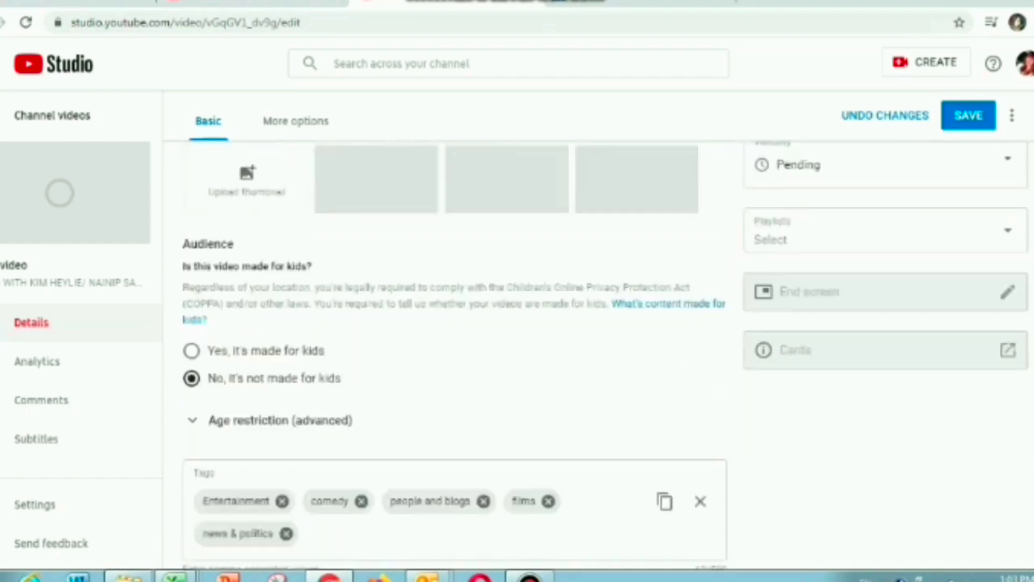
{"action": "scroll", "coordinate": [455, 350], "scroll_direction": "down", "scroll_amount": 1}
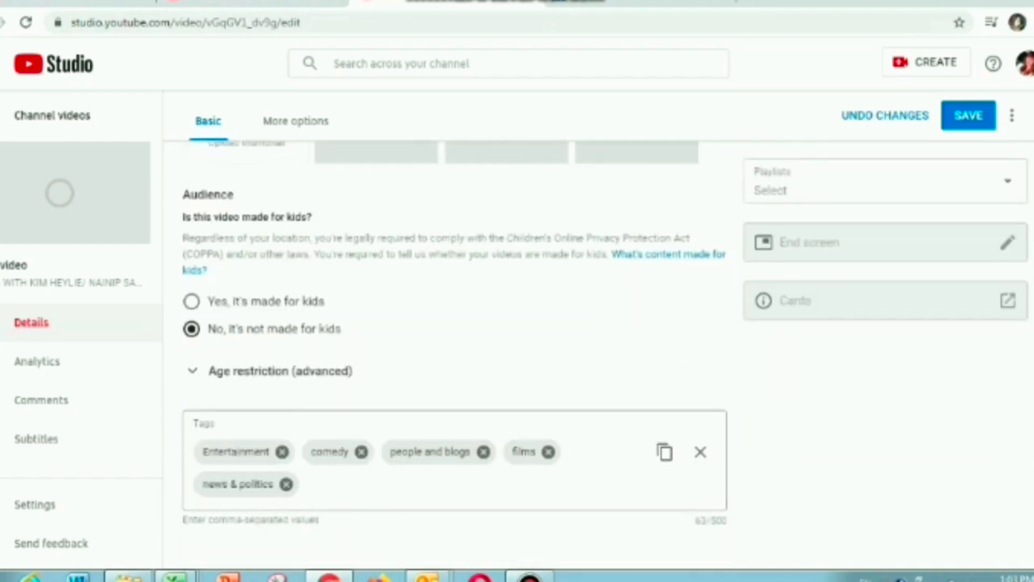
{"action": "scroll", "coordinate": [456, 350], "scroll_direction": "up", "scroll_amount": 4}
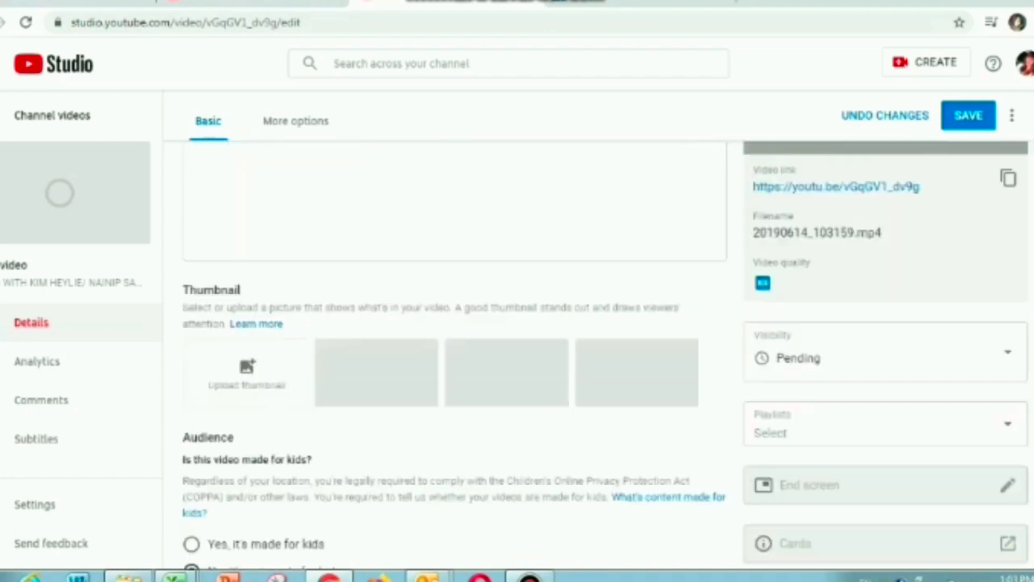
{"action": "key", "text": "ctrl+s"}
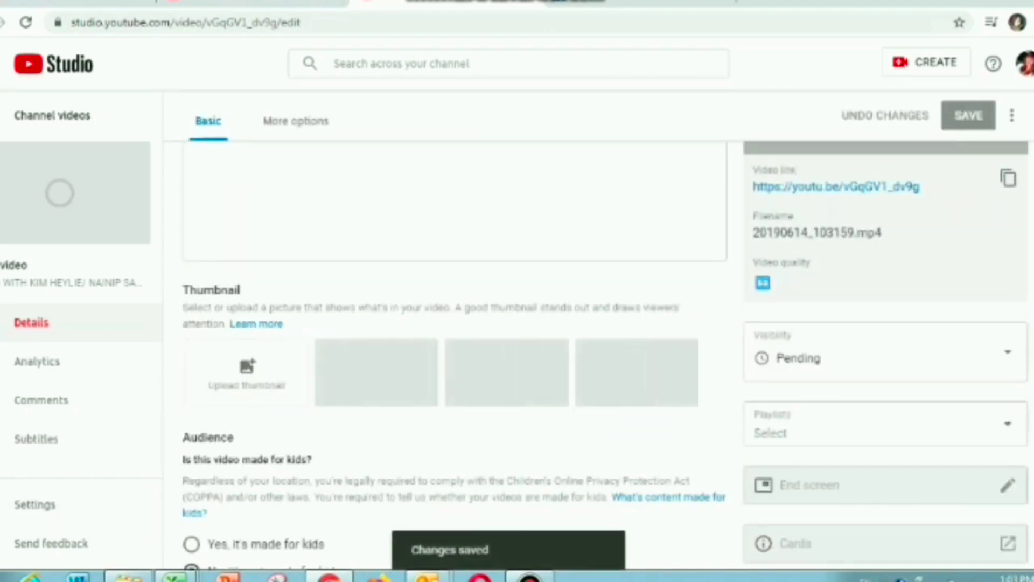
{"action": "scroll", "coordinate": [455, 350], "scroll_direction": "up", "scroll_amount": 3}
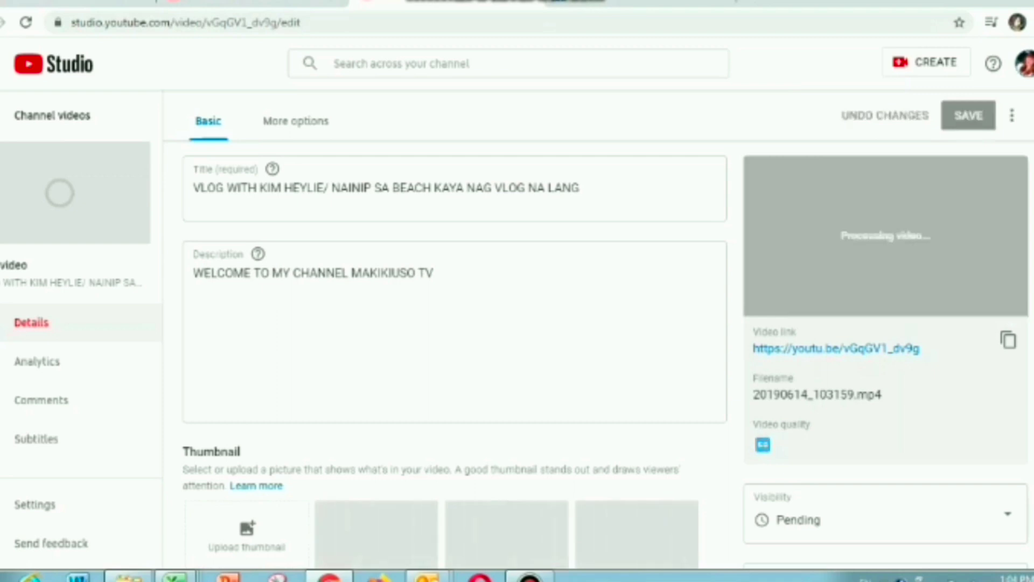
Go to the MAKIKIUSO TV channel page and find the beach vlog Premiere (5/27/20, 1:30 AM) in Uploads
{"action": "left_click", "coordinate": [1024, 63]}
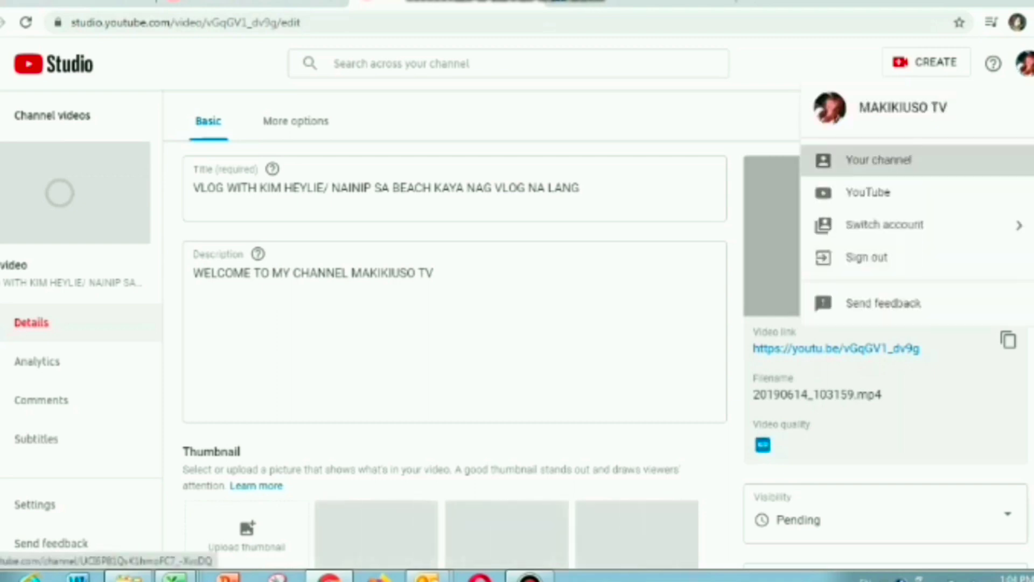
{"action": "left_click", "coordinate": [878, 160]}
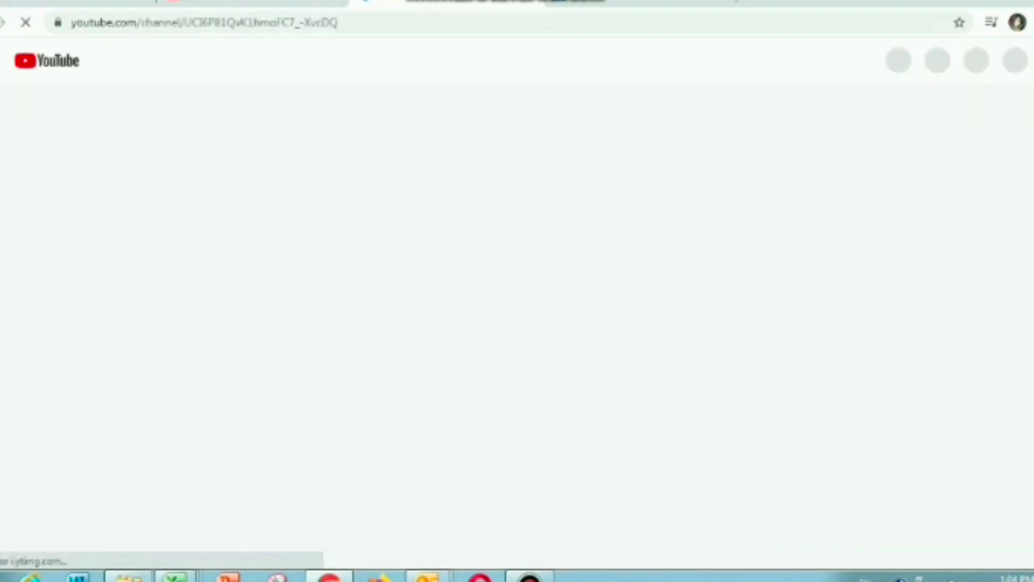
{"action": "scroll", "coordinate": [238, 325], "scroll_direction": "down", "scroll_amount": 5}
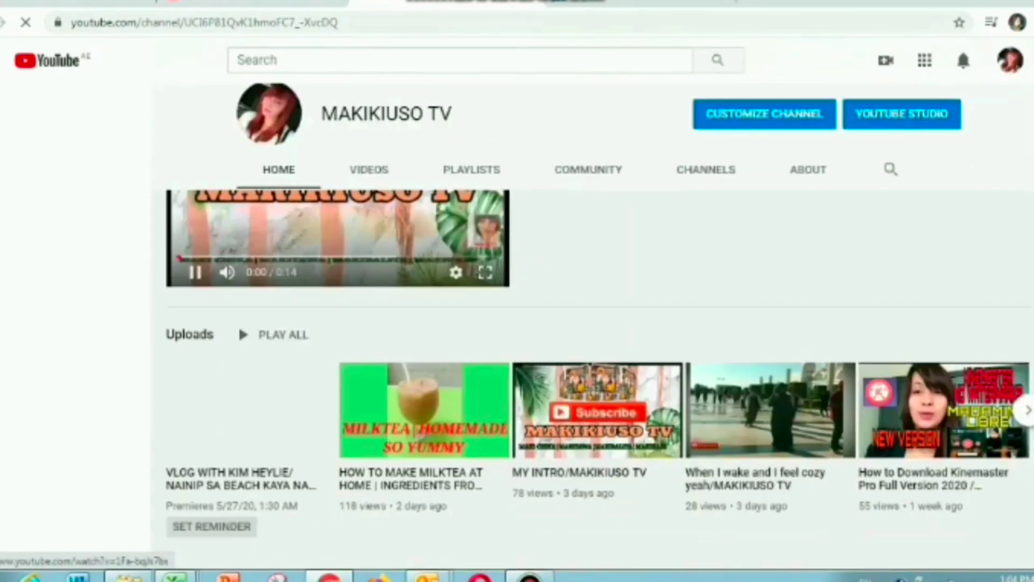